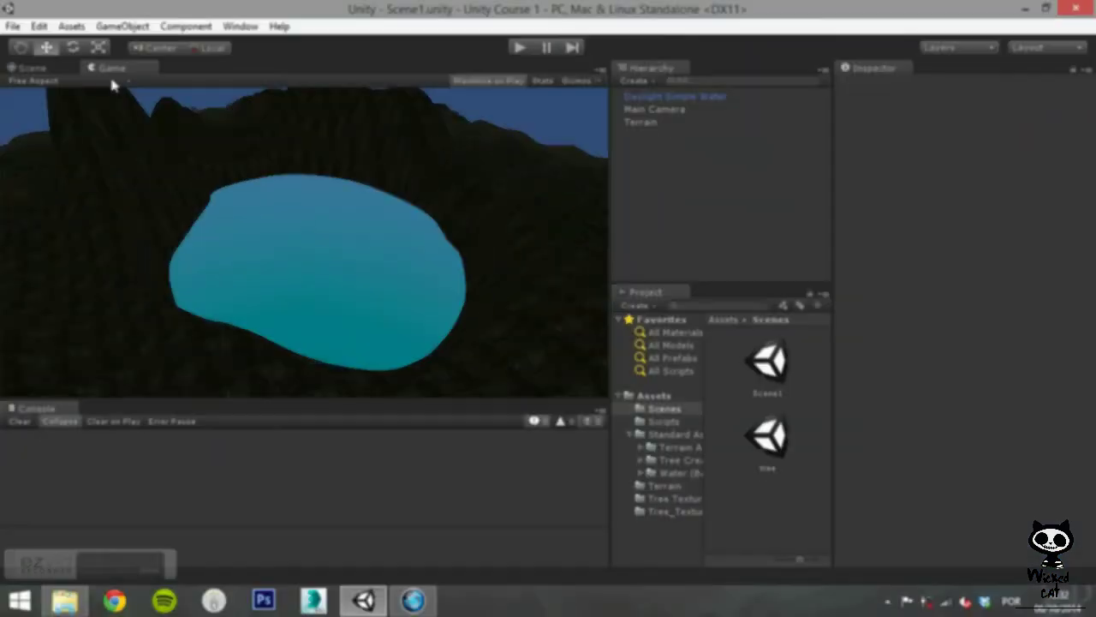
Import the complete Water (Pro Only) standard package into the project.
click(76, 27)
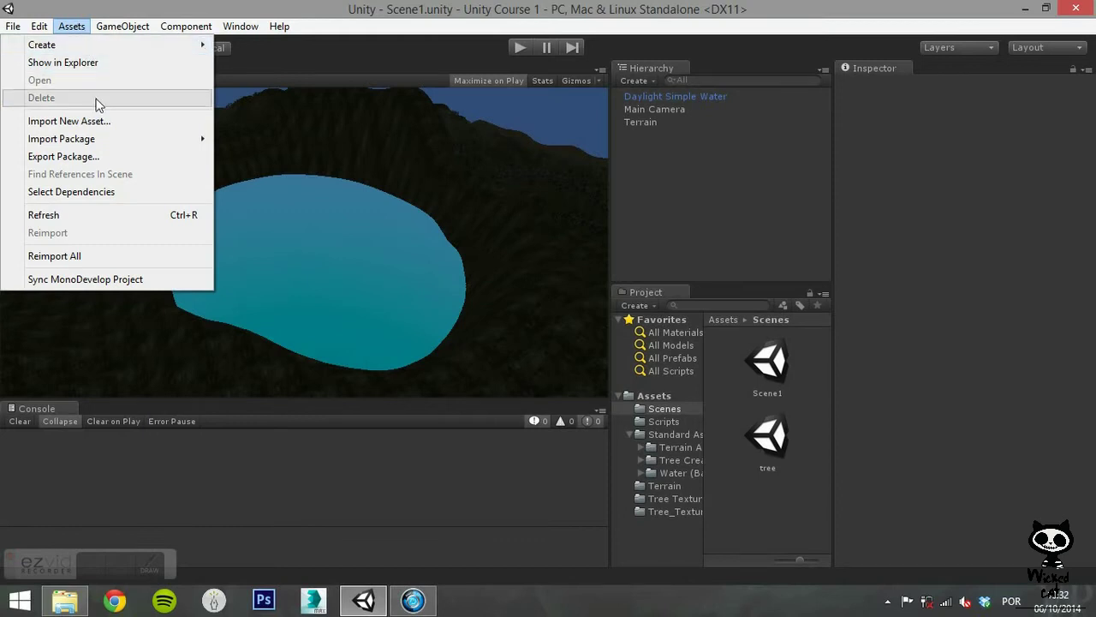
mouse_move(101, 146)
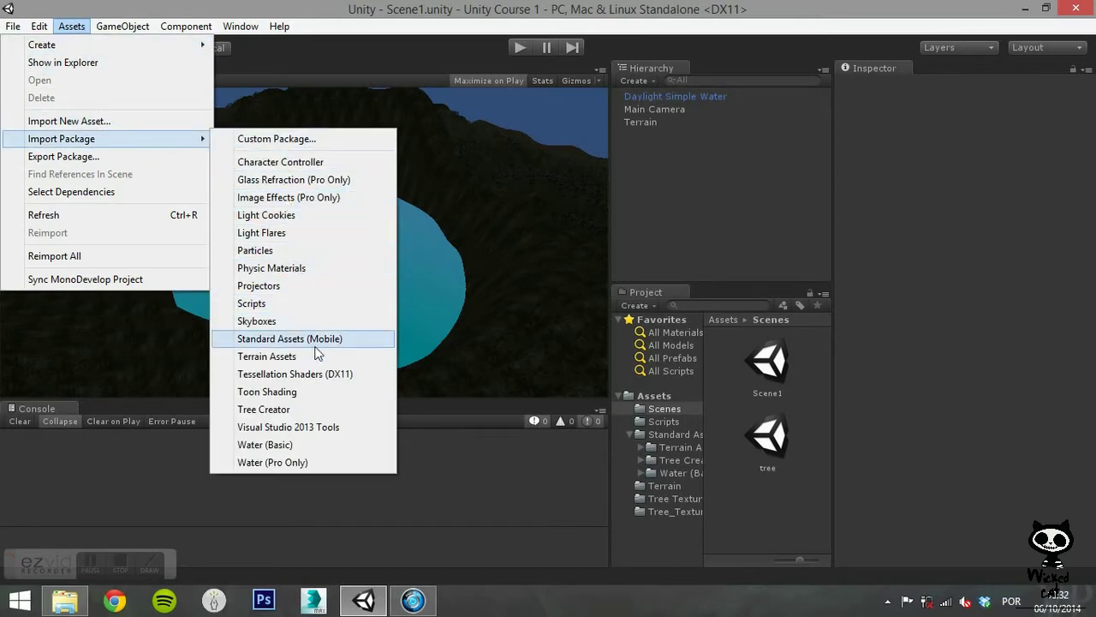
click(306, 464)
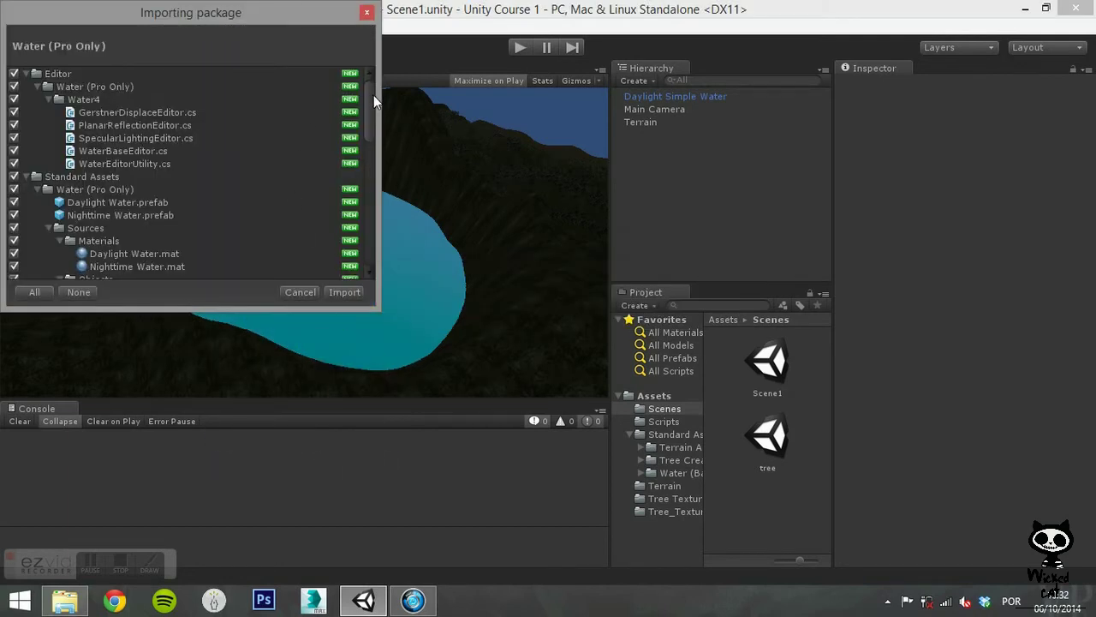
mouse_move(373, 95)
mouse_down()
mouse_move(358, 245)
mouse_move(361, 84)
mouse_up()
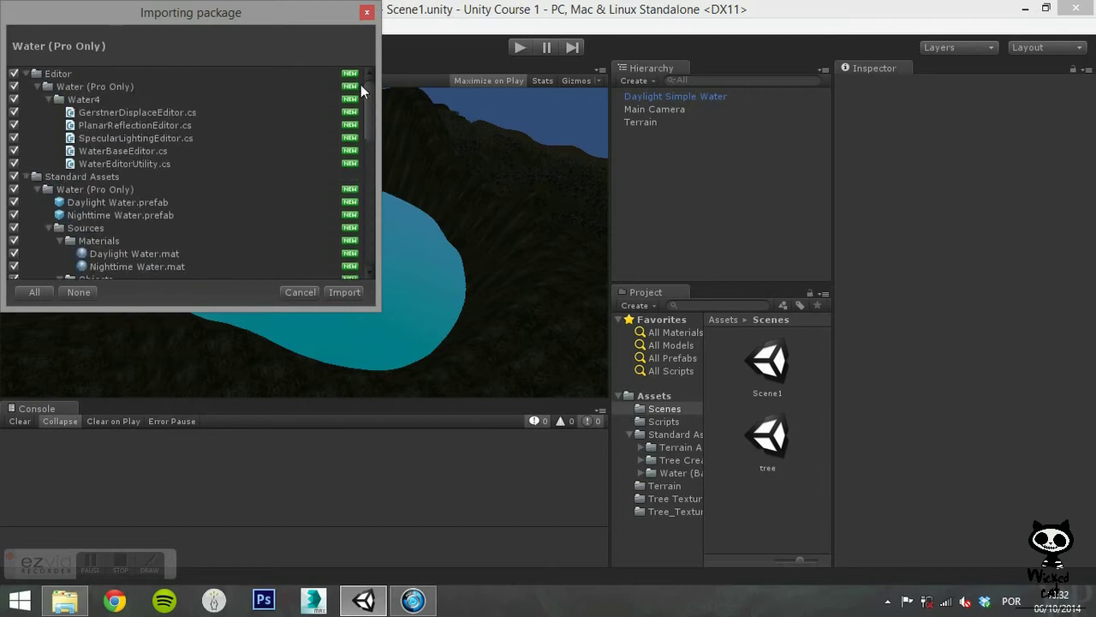
click(345, 292)
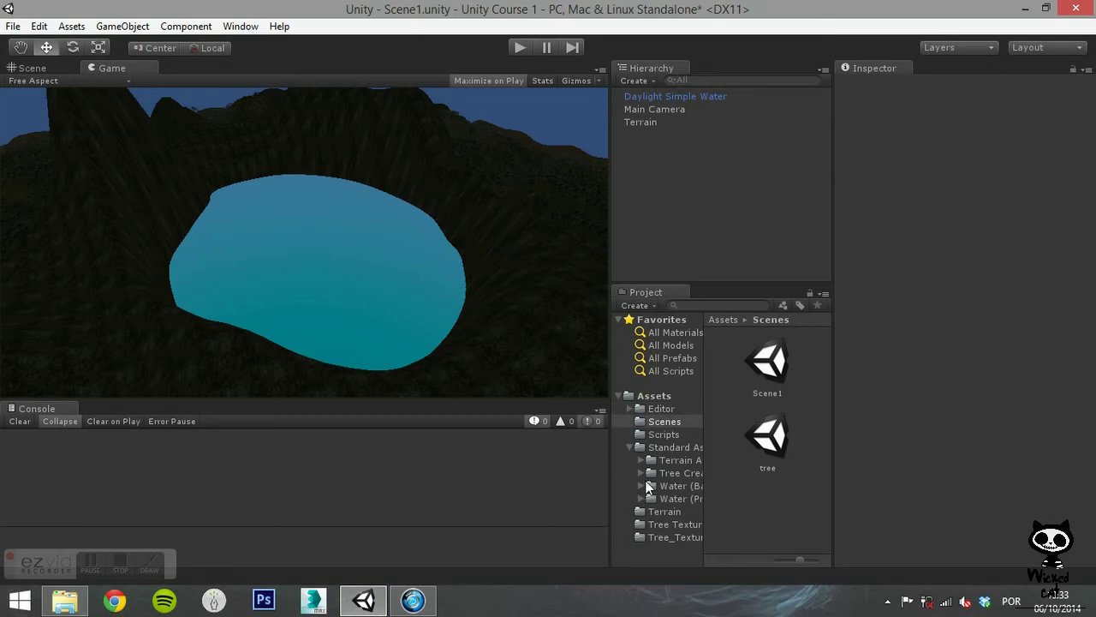
Open the Water (Pro Only) folder inside Standard Assets to reach its water prefabs.
click(690, 499)
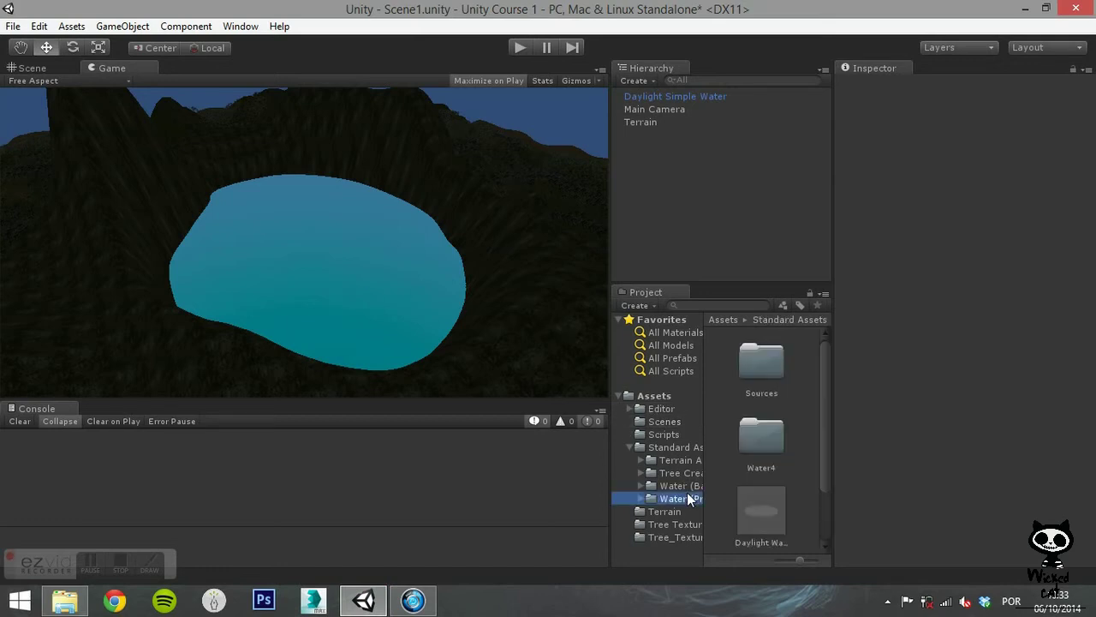
click(673, 447)
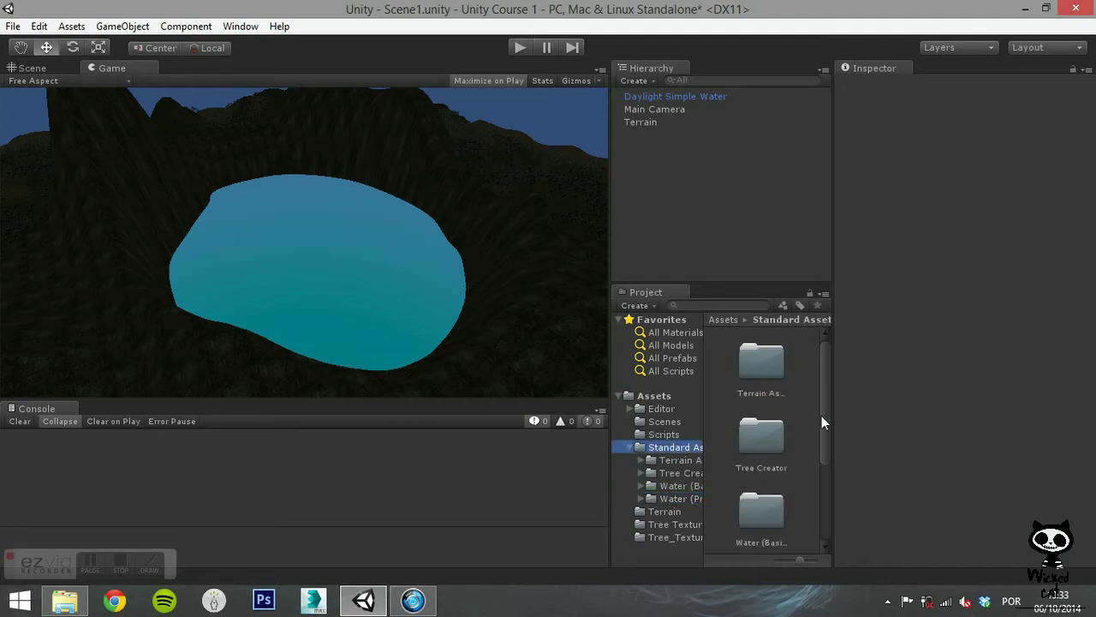
drag(831, 380, 833, 471)
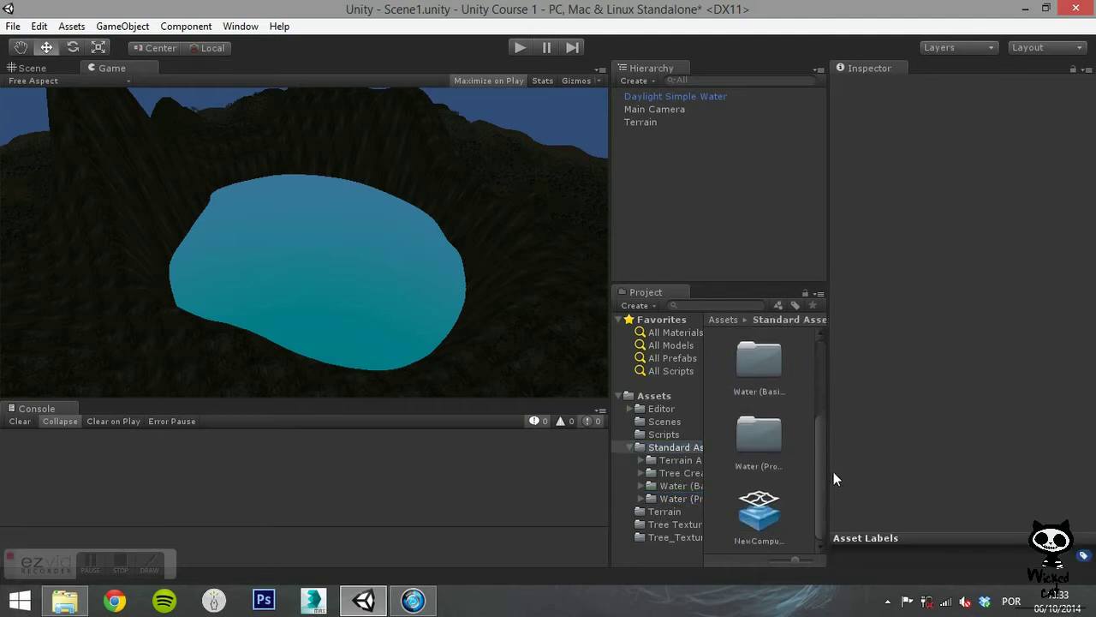
click(764, 441)
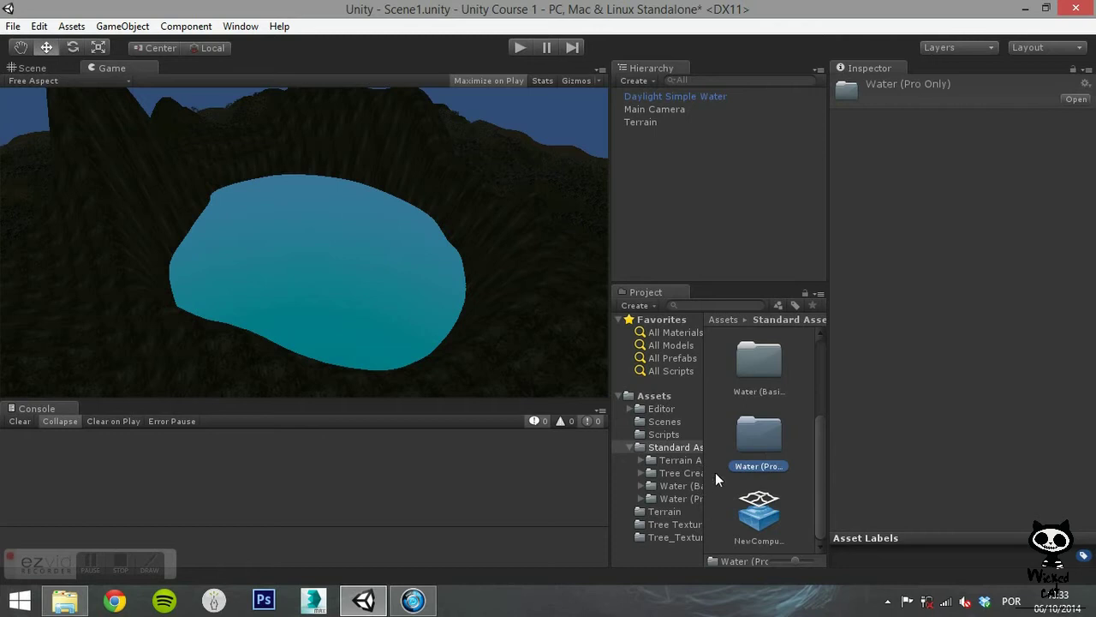
double_click(755, 434)
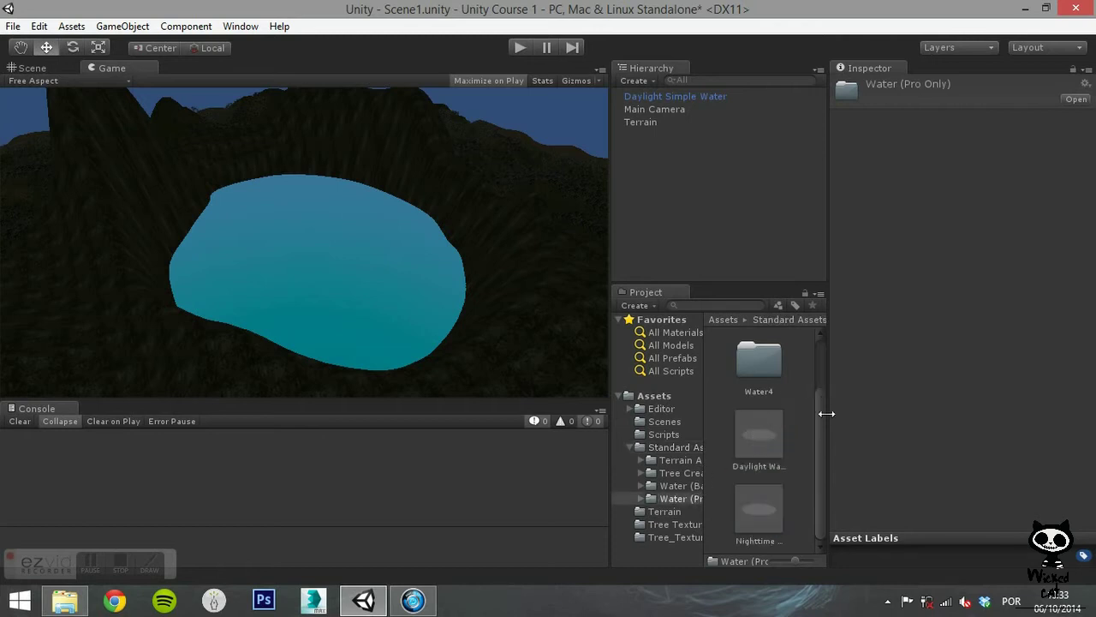
drag(822, 414, 820, 349)
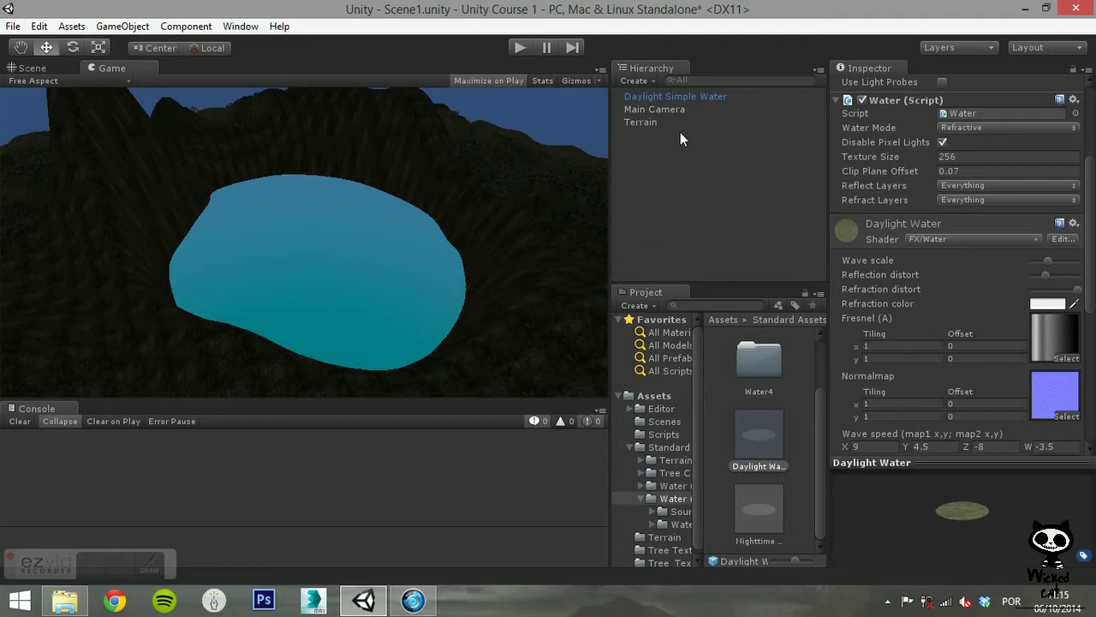
Delete the Daylight Simple Water object and place the Daylight Water prefab in the terrain basin.
click(689, 98)
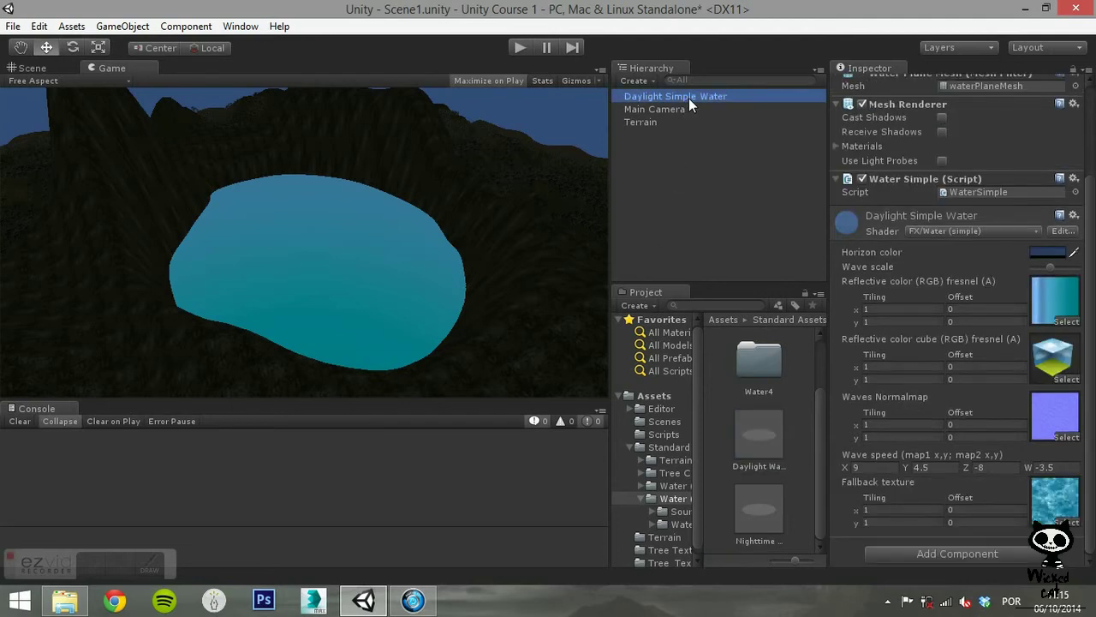
key(Delete)
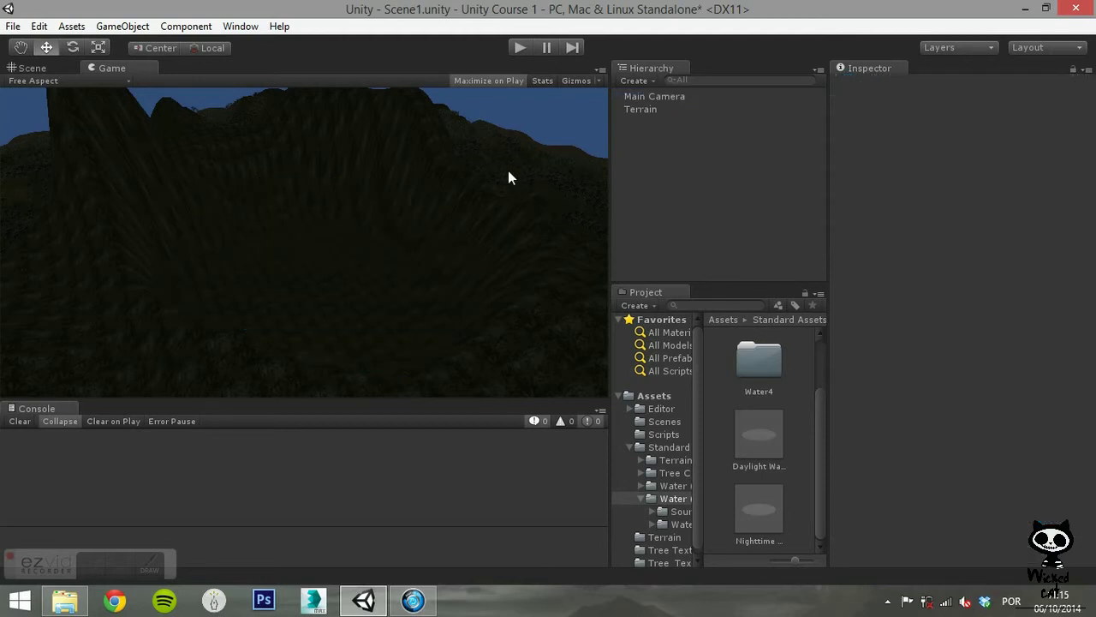
click(759, 446)
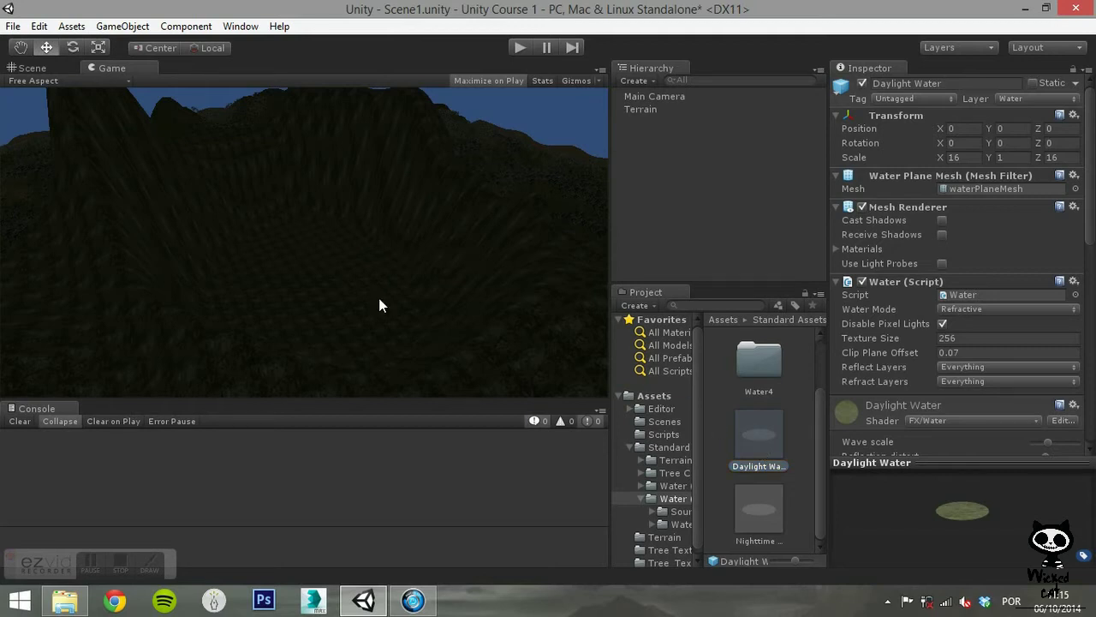
click(329, 286)
click(34, 67)
drag(747, 424, 328, 222)
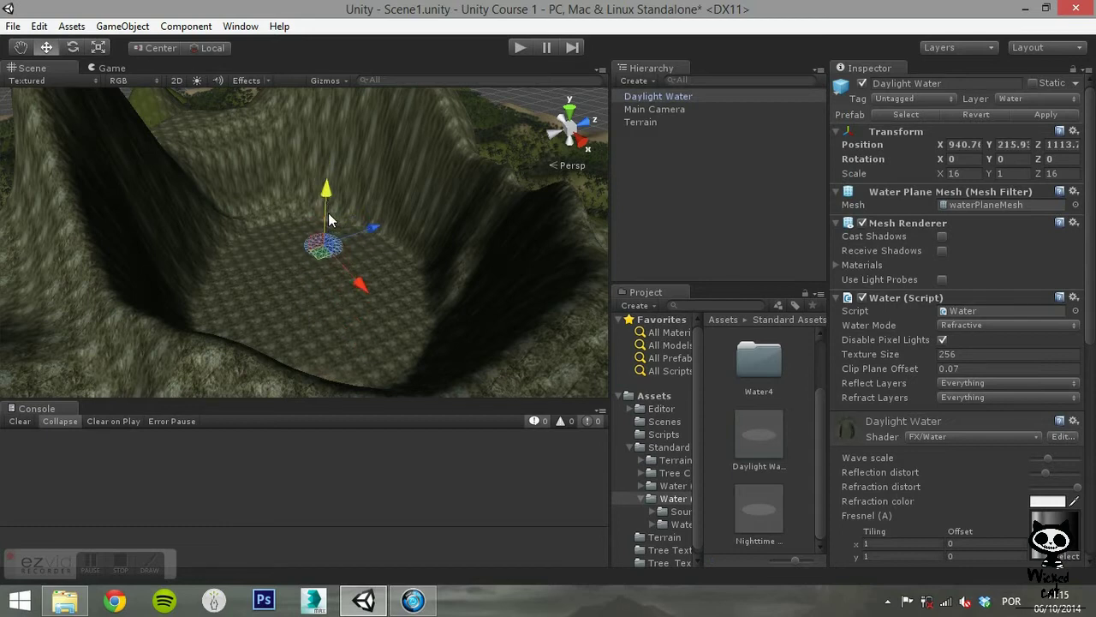
Set the Daylight Water object's X and Z scale to 120.
click(981, 174)
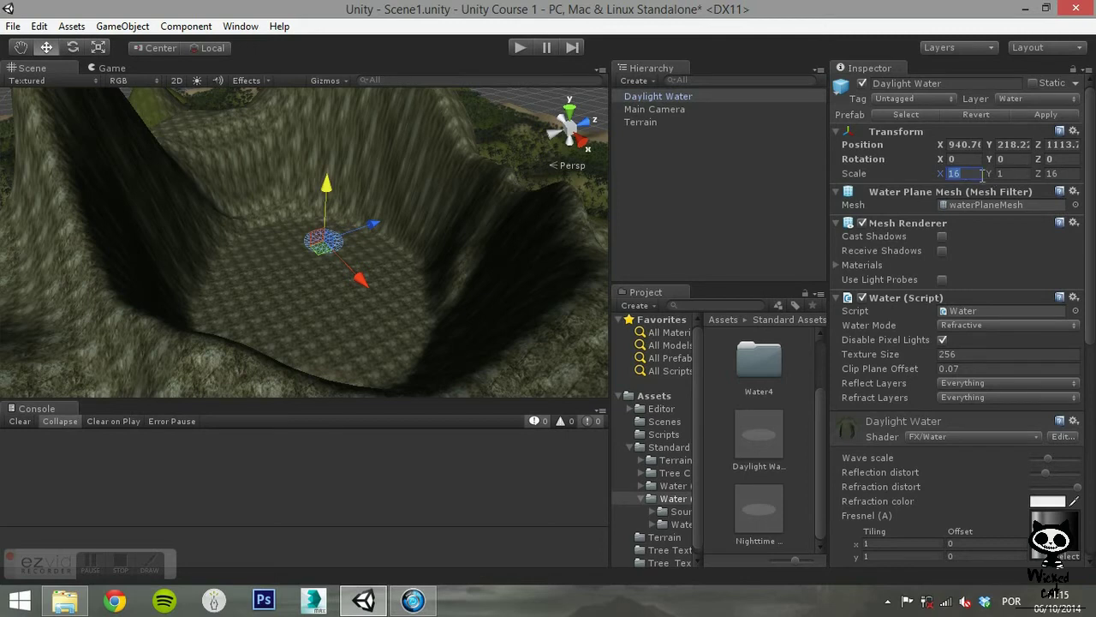
text(120)
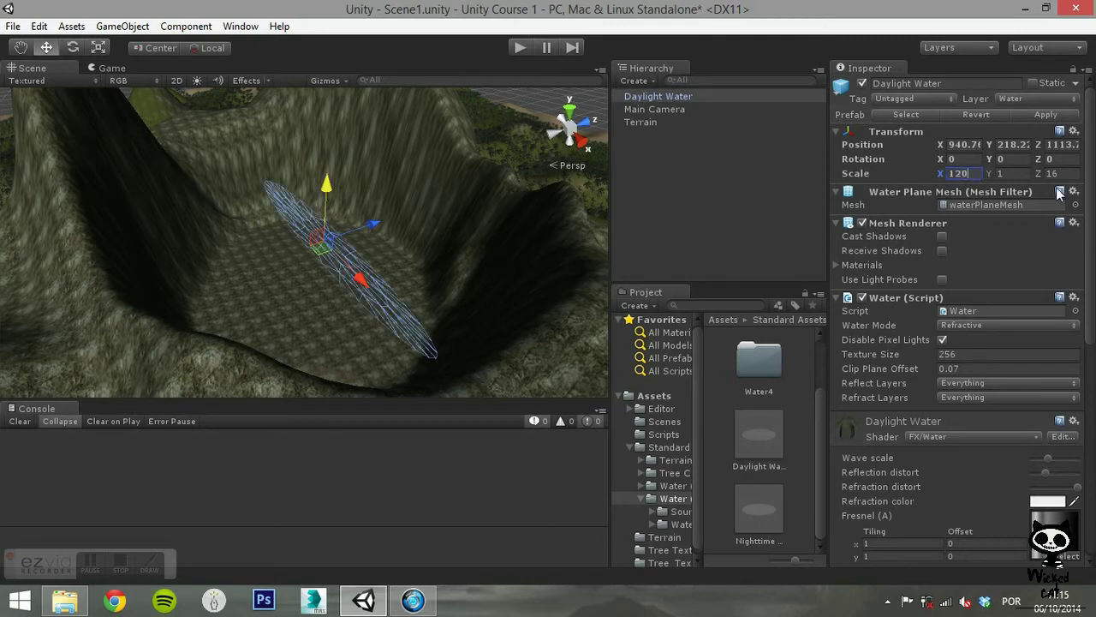
click(1065, 173)
text(120)
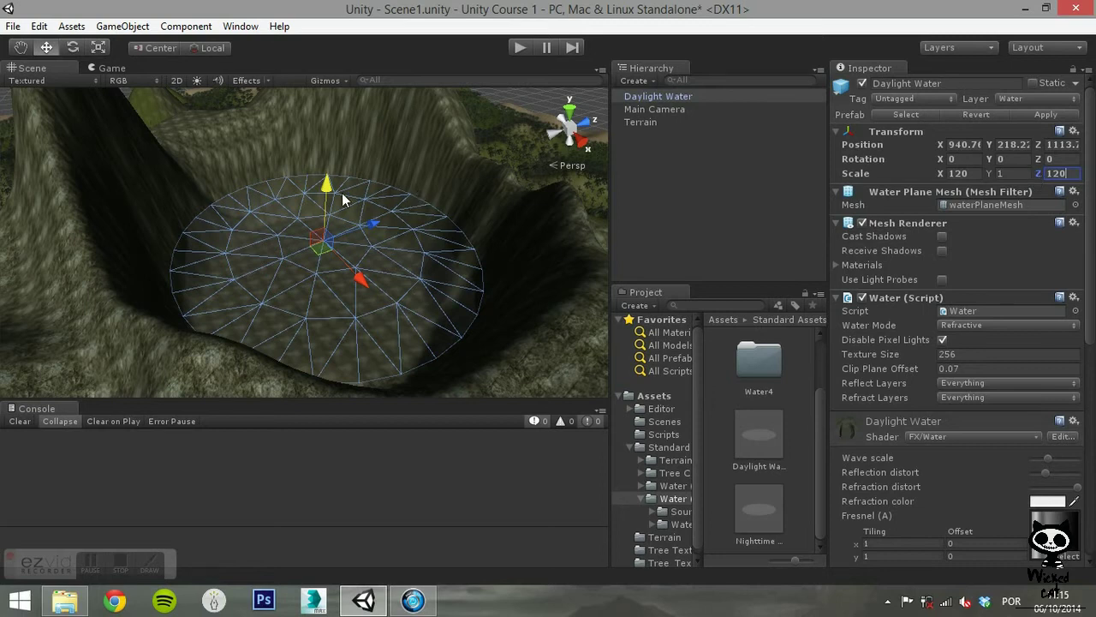
Set the Daylight Water's X and Z scale to 160 and shift it to about X 925, Z 1120 in the basin.
click(972, 169)
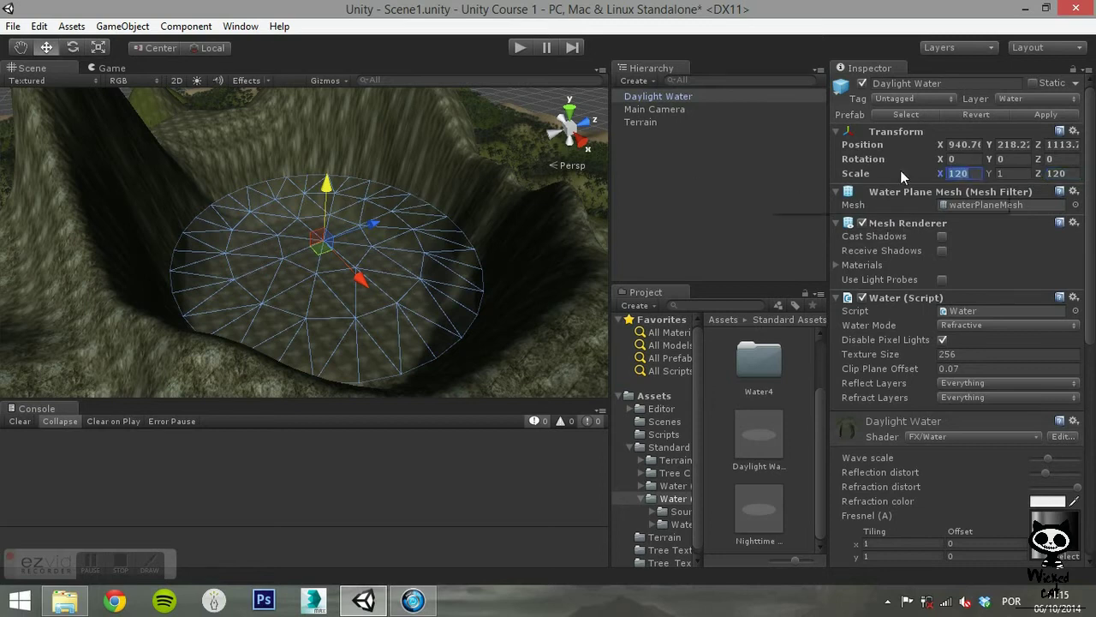
text(160)
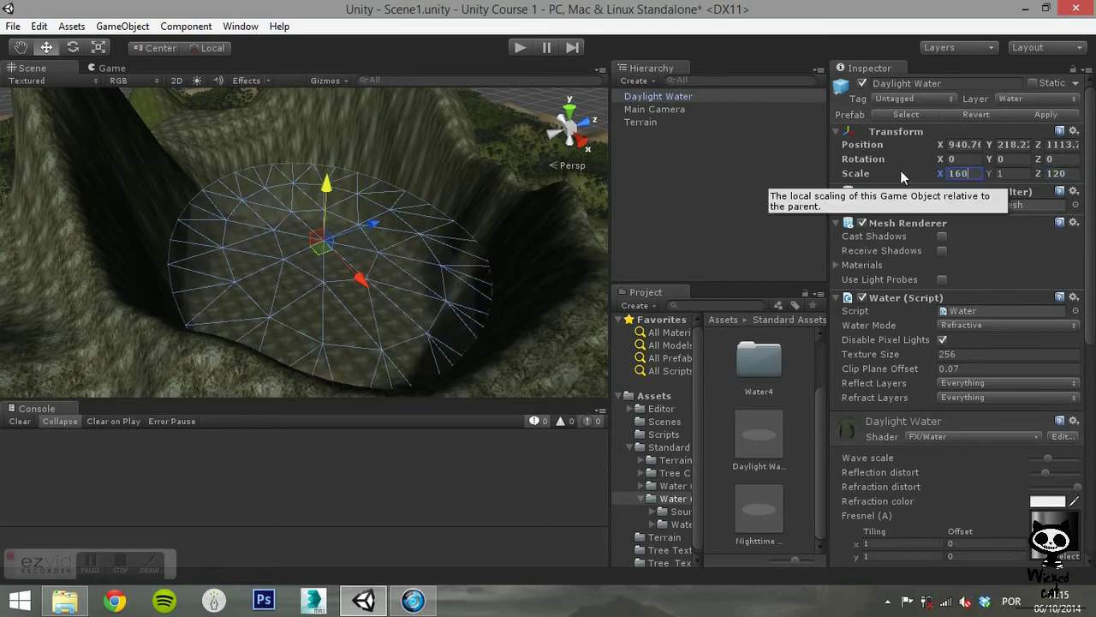
click(1067, 174)
text(160)
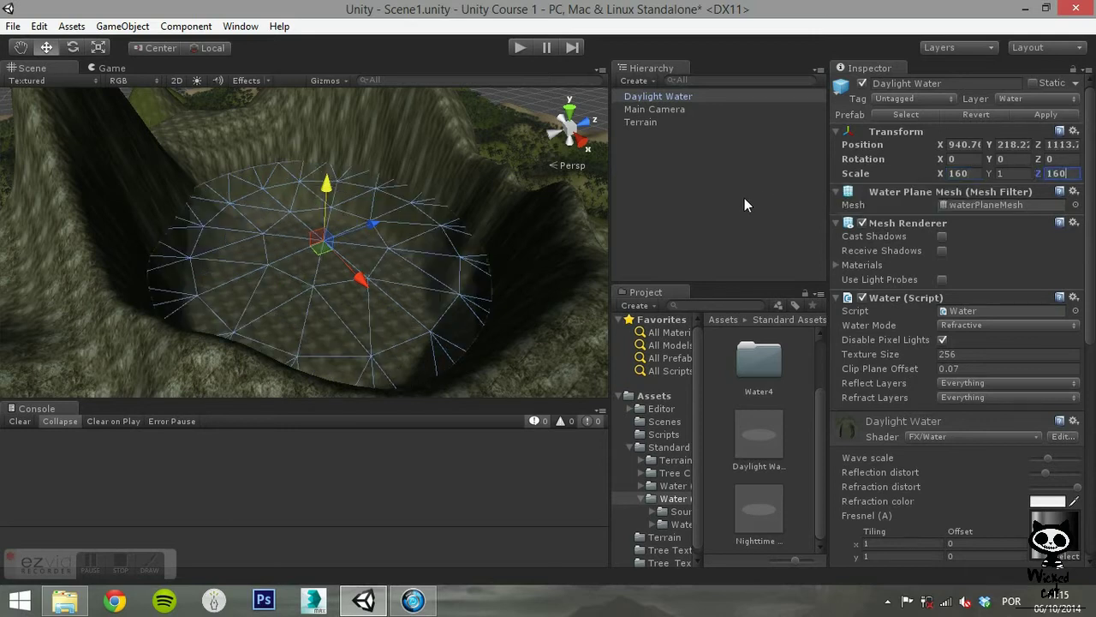
mouse_move(362, 279)
mouse_down()
mouse_move(380, 299)
mouse_move(361, 285)
mouse_move(352, 249)
mouse_move(362, 262)
mouse_up()
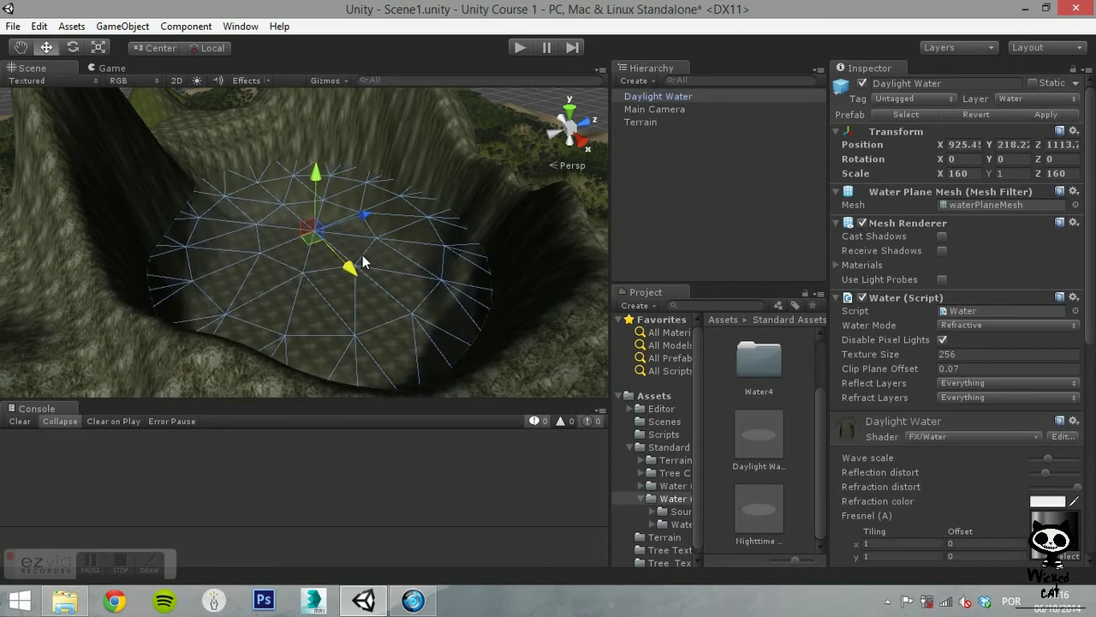
drag(361, 219, 411, 309)
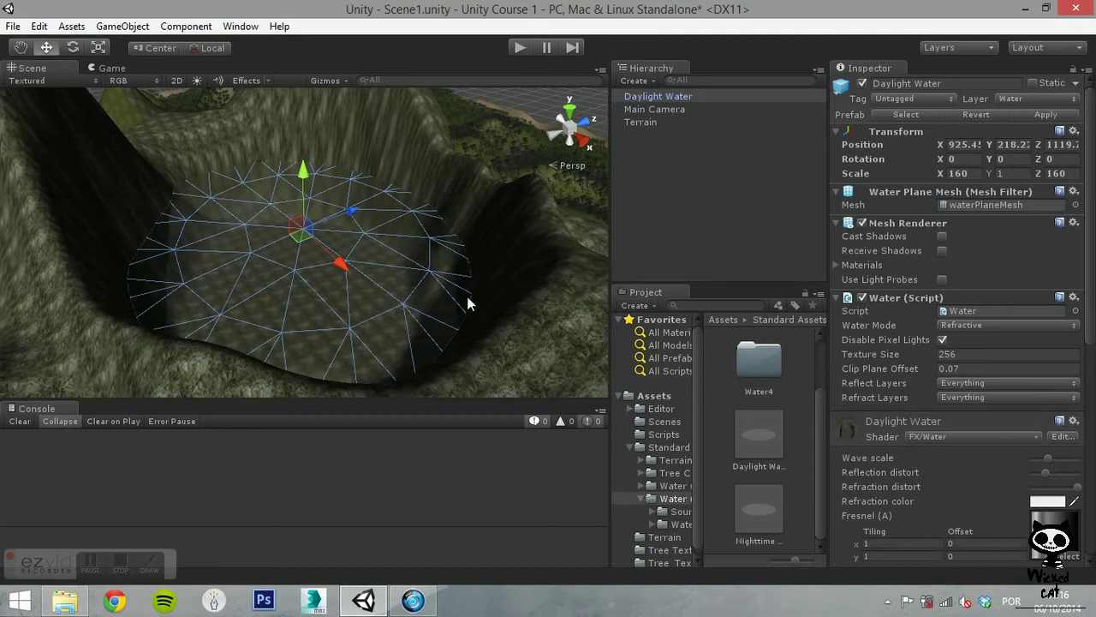
Examine the Daylight Water's script and shader settings, including the available water modes.
scroll(1092, 161, down, 3)
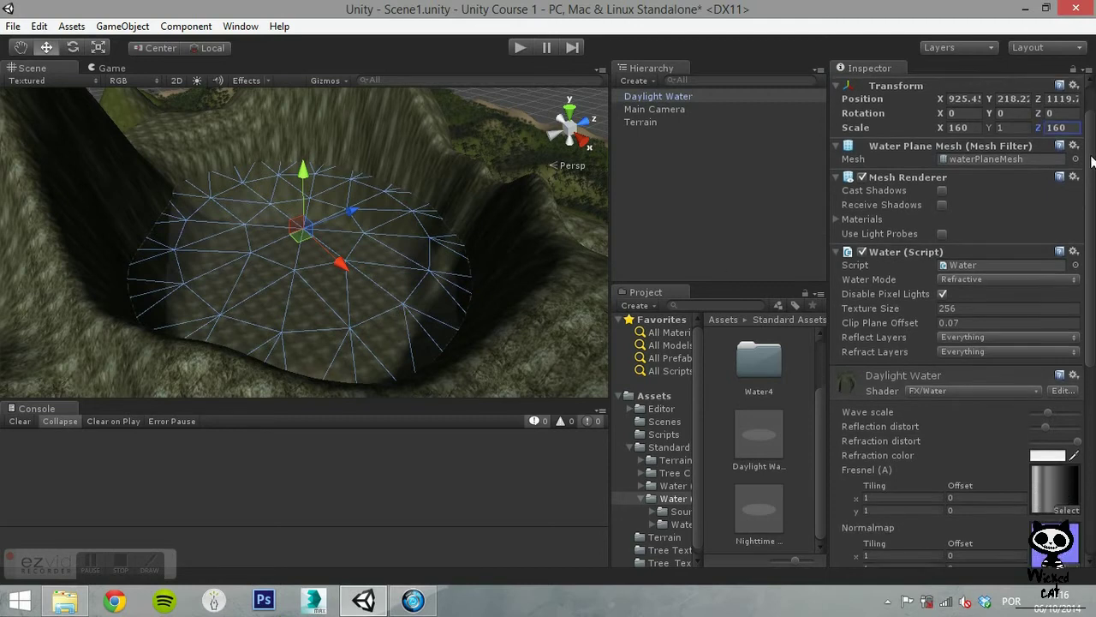
scroll(1092, 161, down, 3)
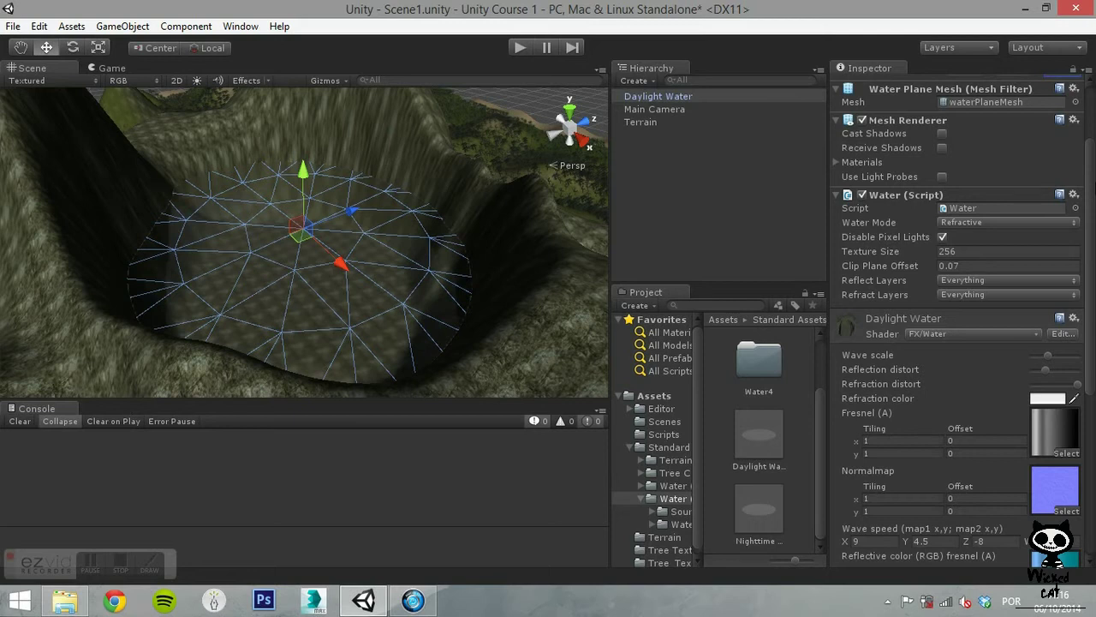
scroll(1089, 221, down, 5)
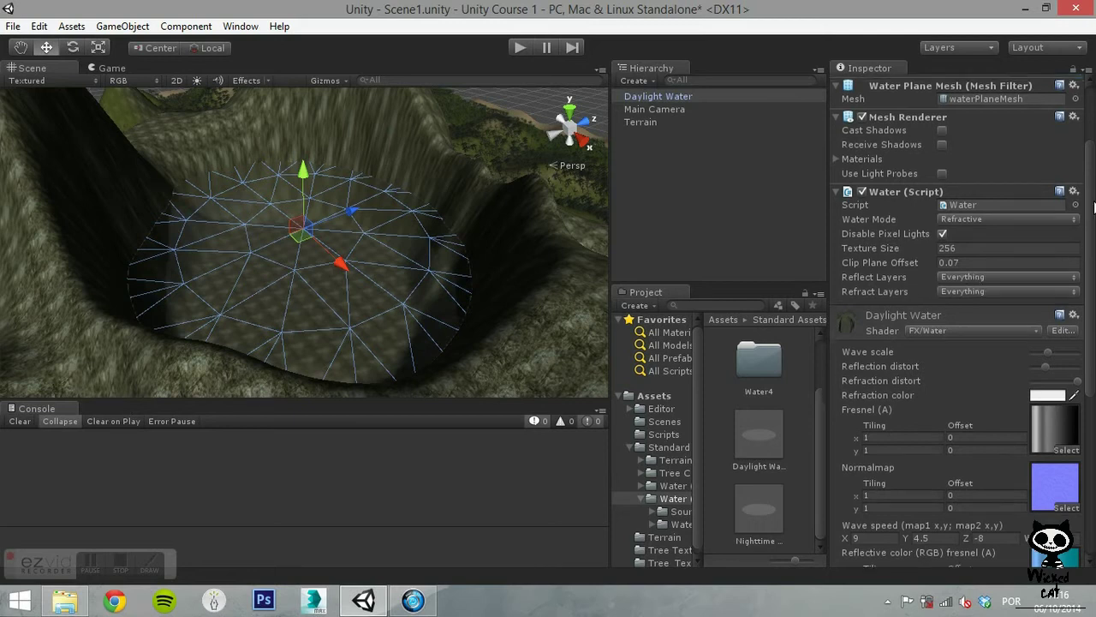
scroll(1091, 227, down, 5)
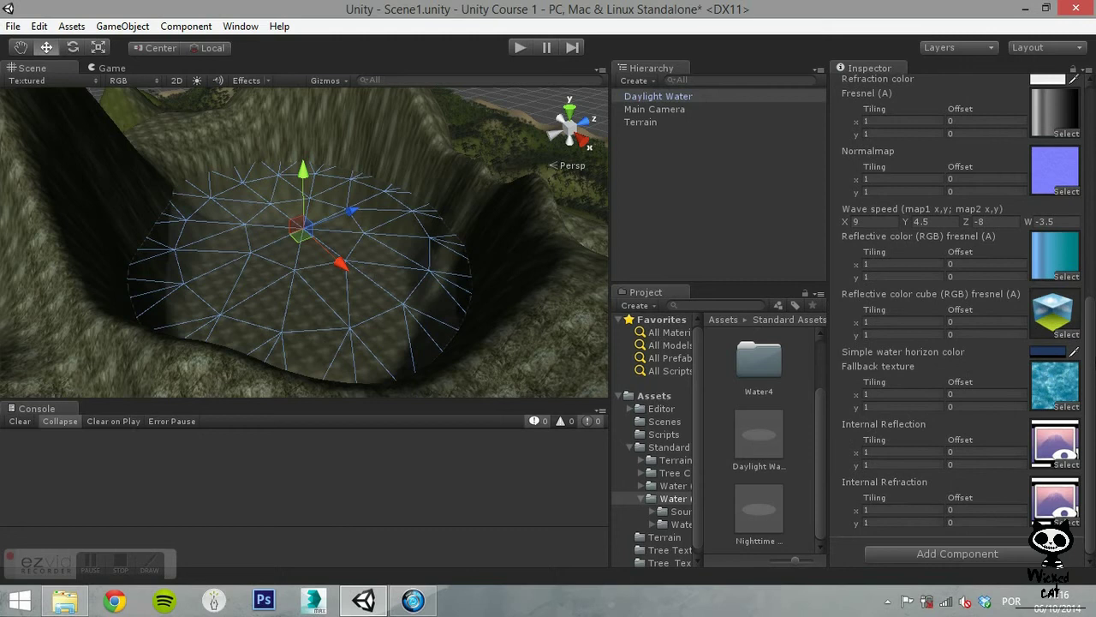
scroll(1094, 242, up, 6)
scroll(1093, 242, up, 8)
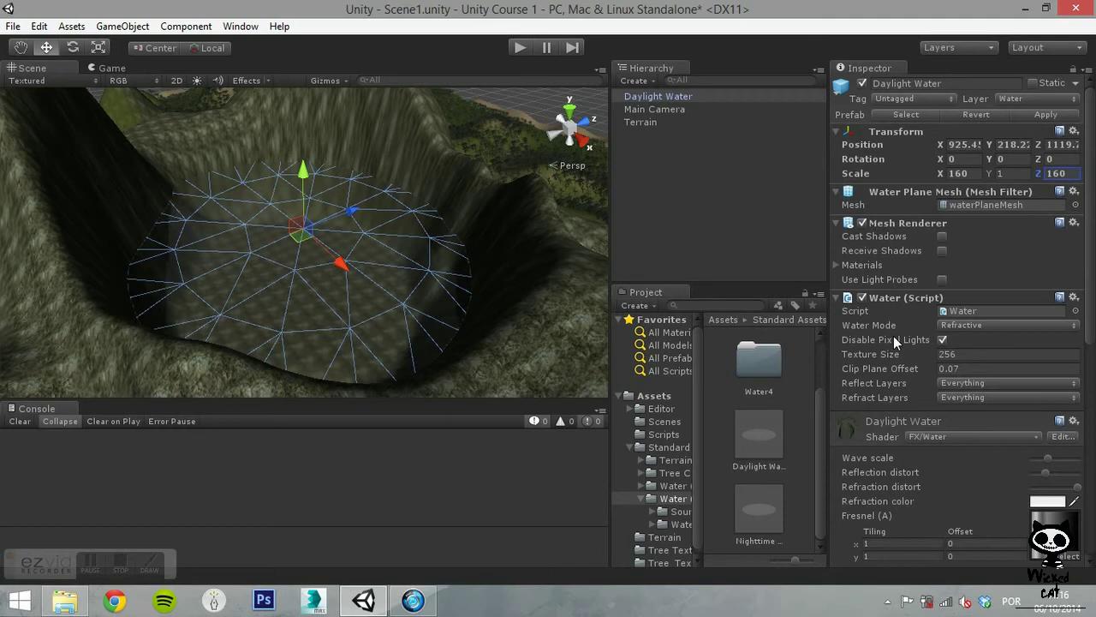
click(993, 331)
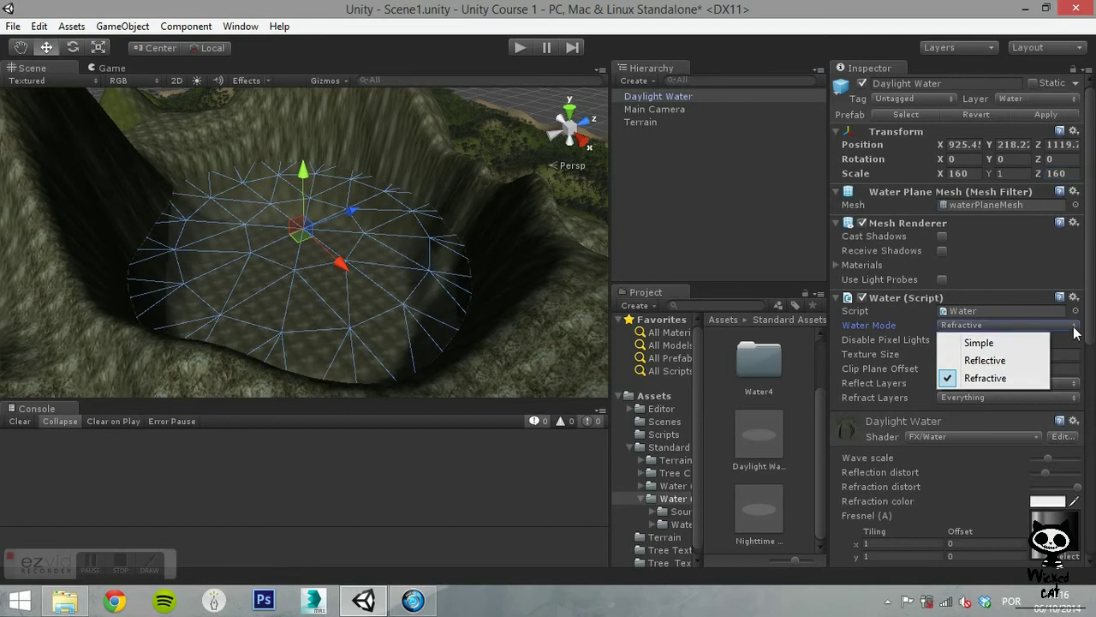
click(991, 382)
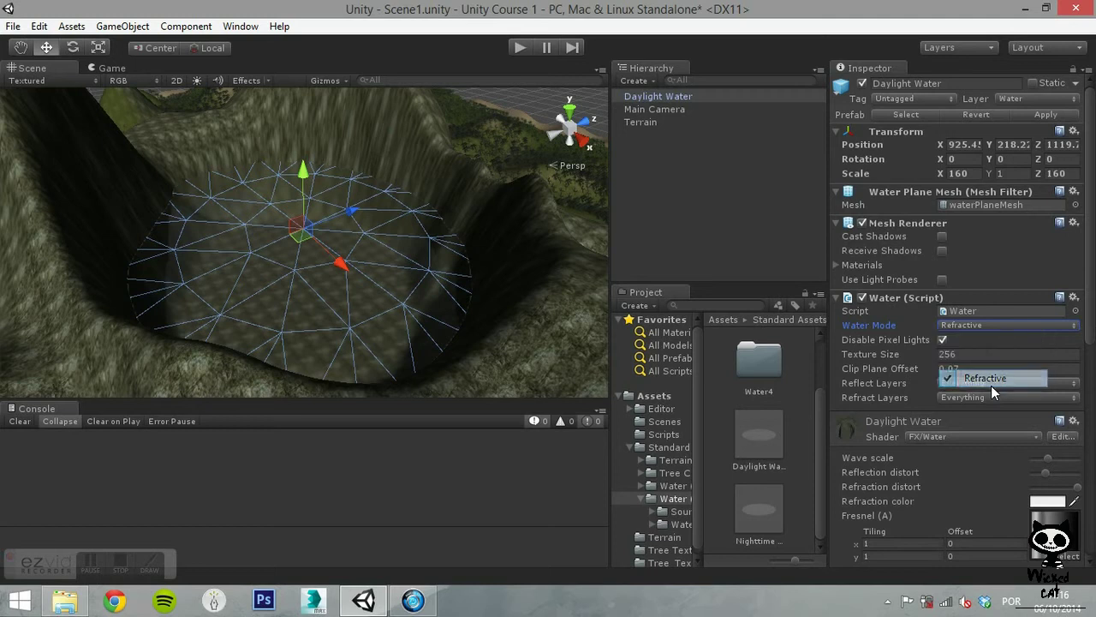
Check the Reflect Layers options and turn off Disable Pixel Lights in the Daylight Water's Water script.
click(943, 340)
click(943, 339)
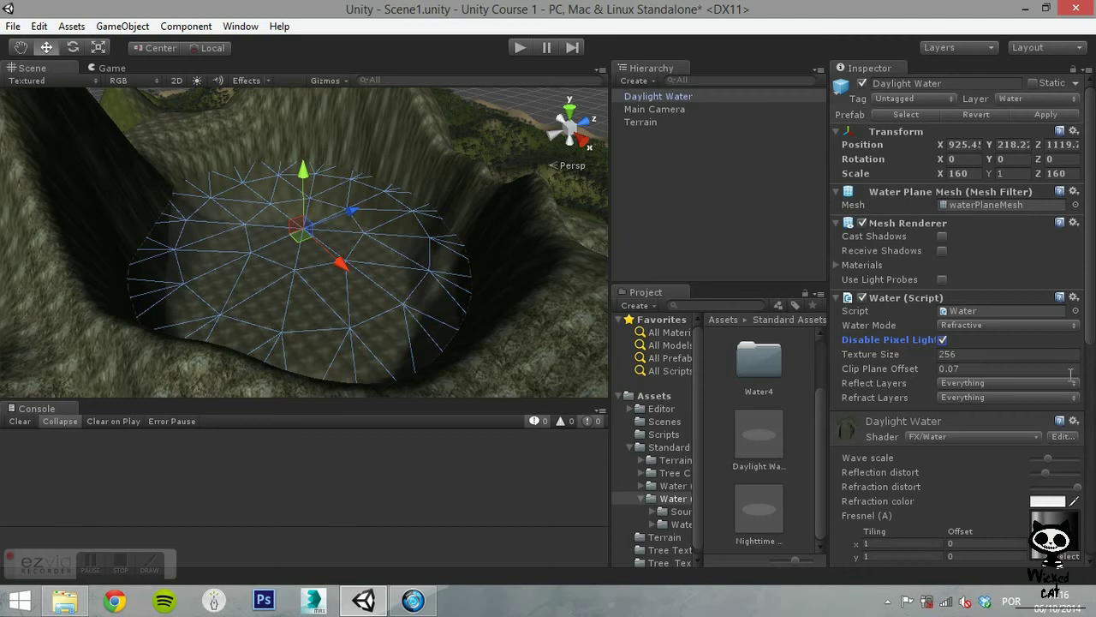
click(1075, 383)
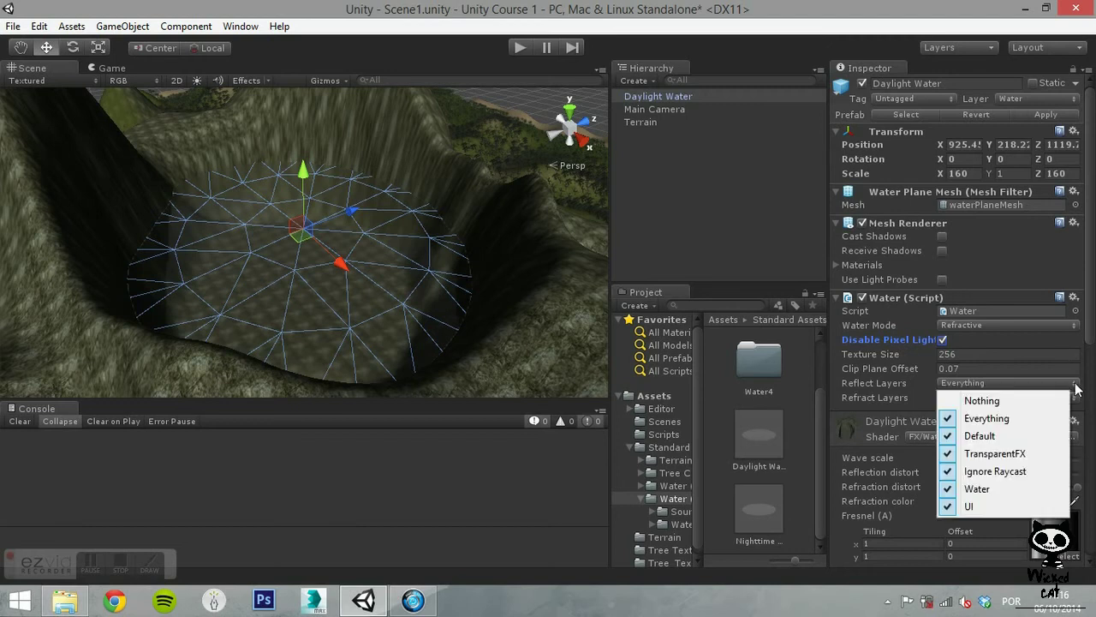
click(1062, 336)
click(1061, 335)
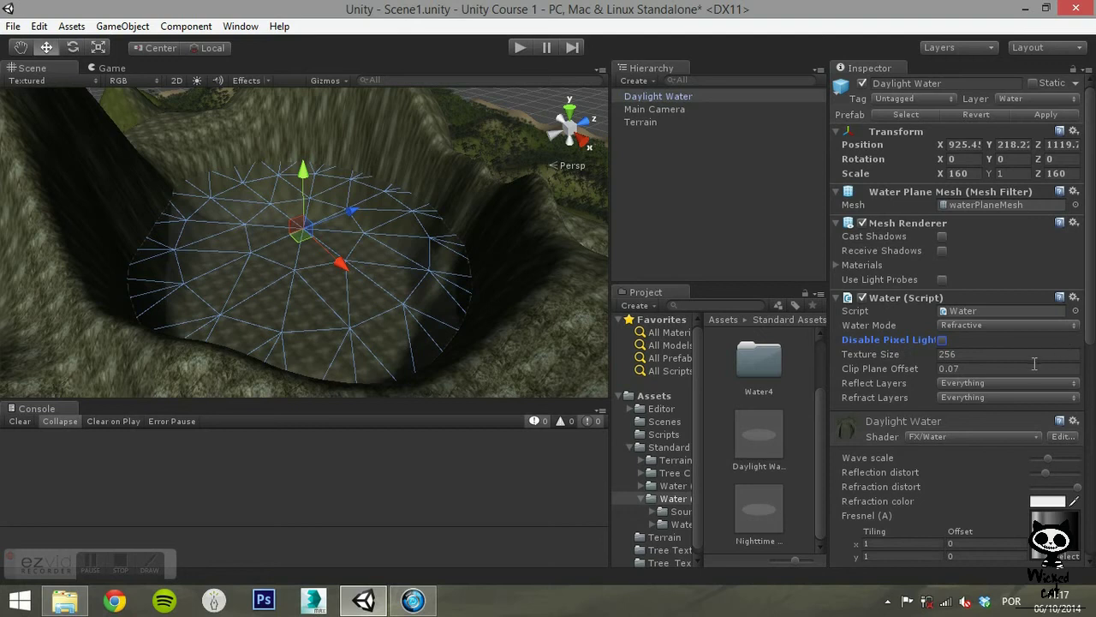
Slightly increase the water material's wave scale and reflection distort, and set refraction distort to its maximum.
scroll(1020, 393, down, 5)
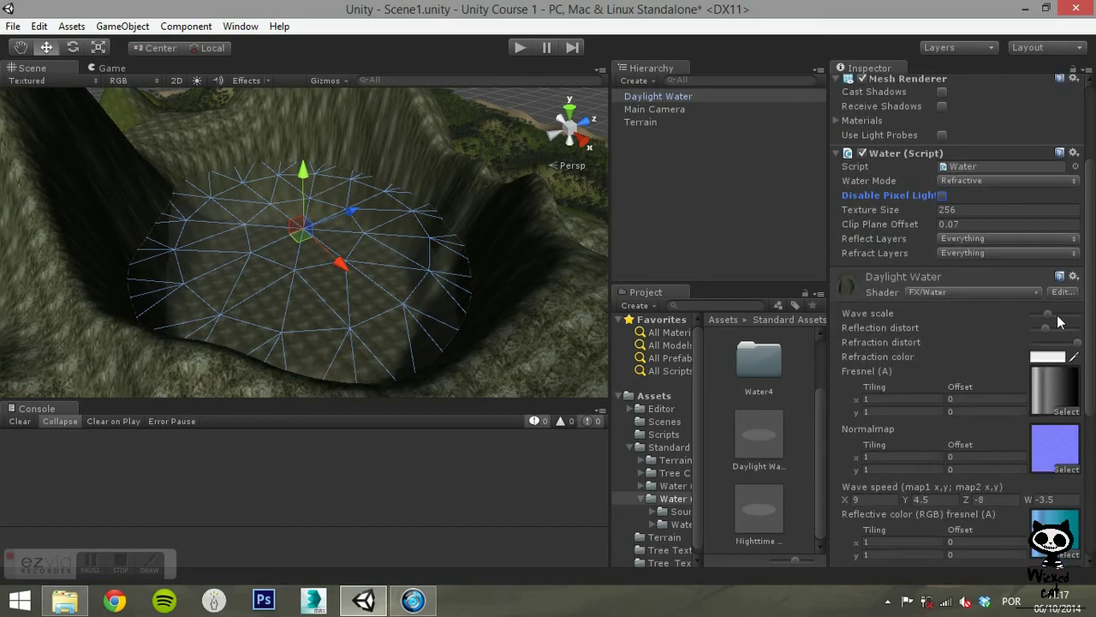
mouse_move(1051, 314)
mouse_down()
mouse_move(1066, 320)
mouse_move(1056, 324)
mouse_up()
drag(1056, 328, 1053, 332)
drag(1072, 344, 1077, 344)
Set the water's refraction color to a light blue with RGB 161, 201, 255.
click(1055, 355)
drag(110, 11, 194, 60)
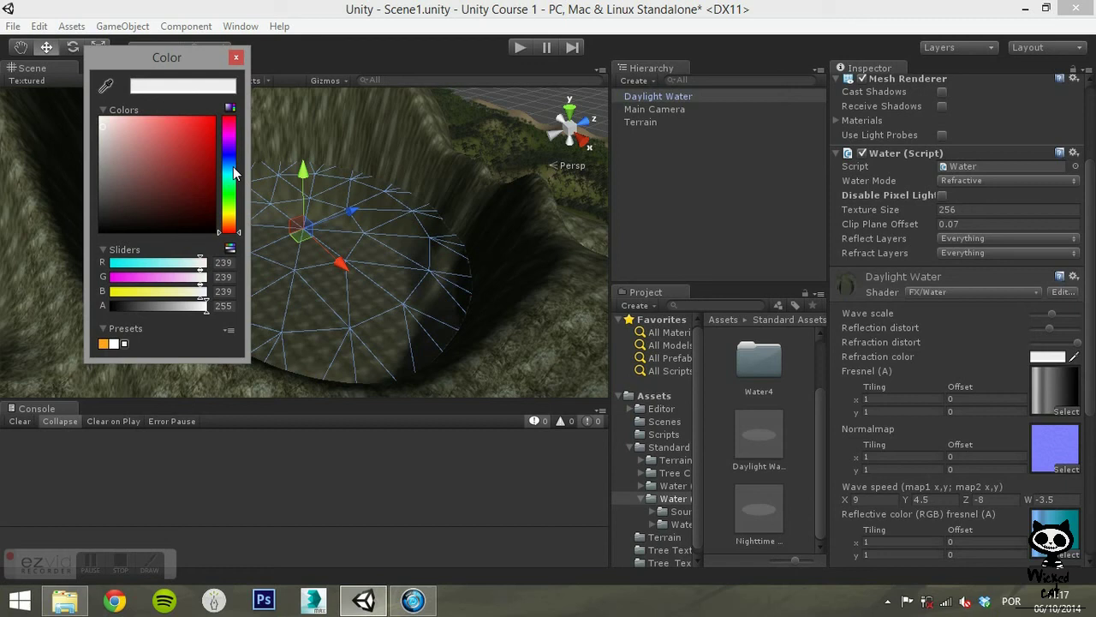
click(233, 168)
drag(233, 170, 233, 162)
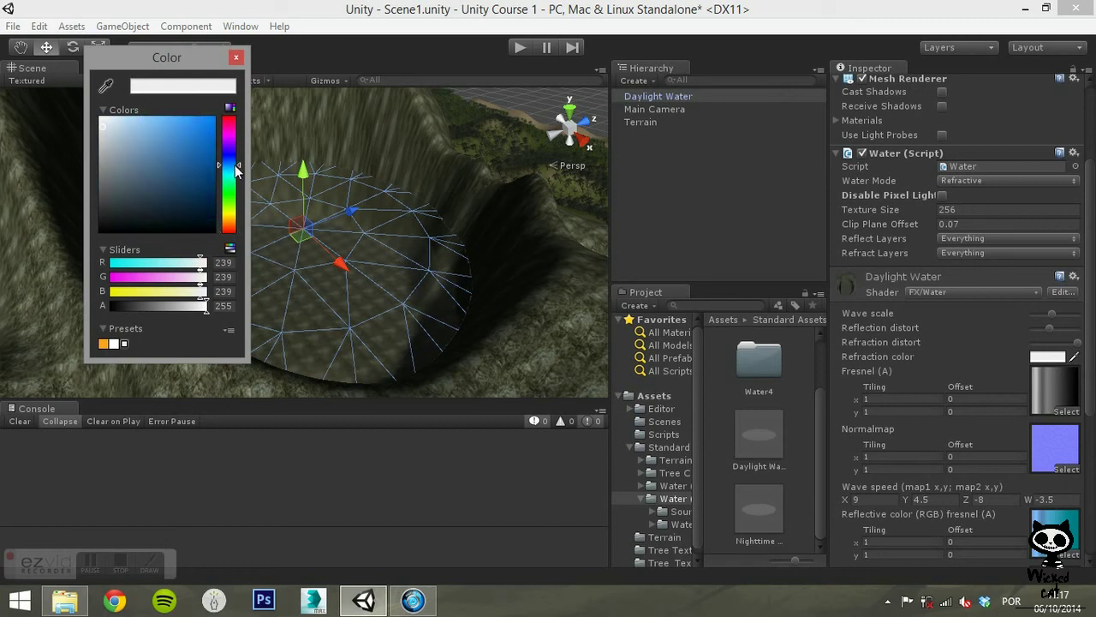
mouse_move(159, 126)
mouse_down()
mouse_move(173, 119)
mouse_move(142, 120)
mouse_up()
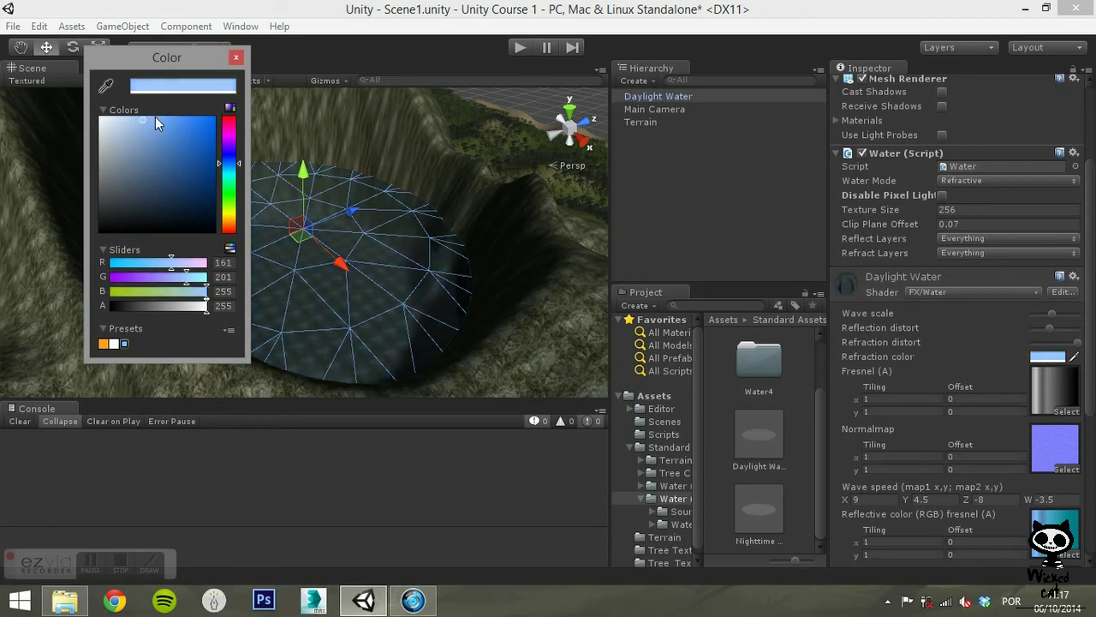
click(236, 59)
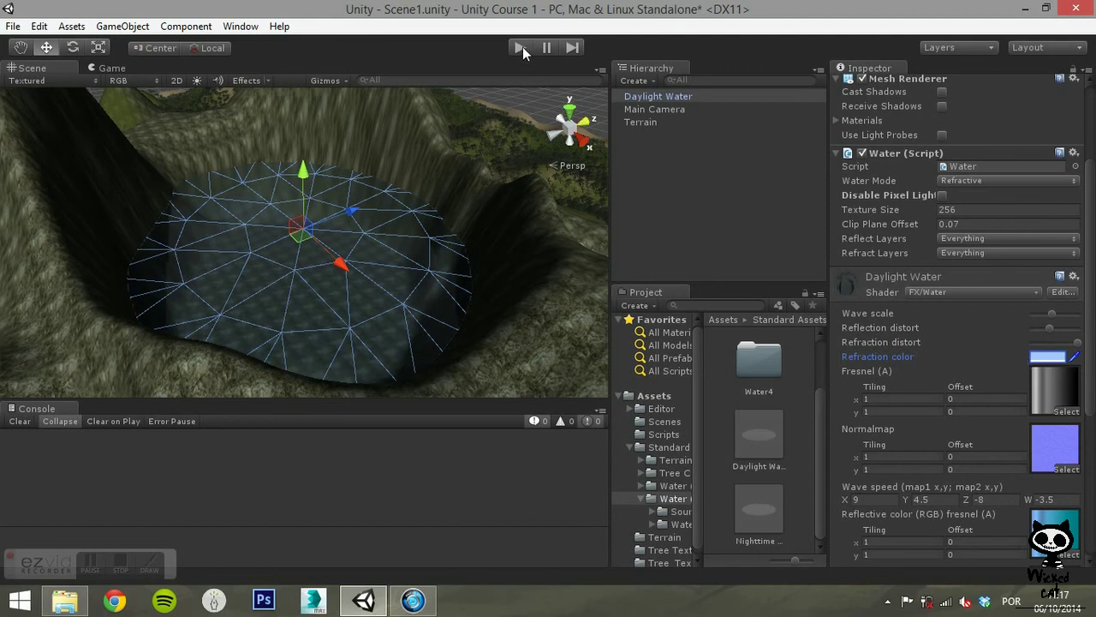
Select the Main Camera and run the scene to preview the water.
click(649, 107)
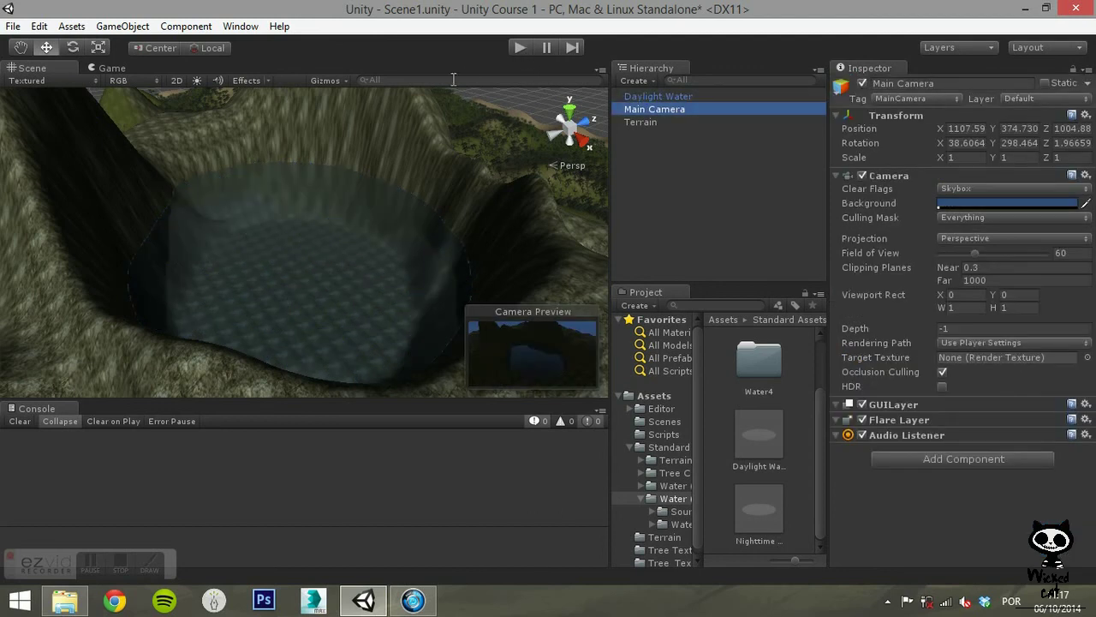
click(521, 48)
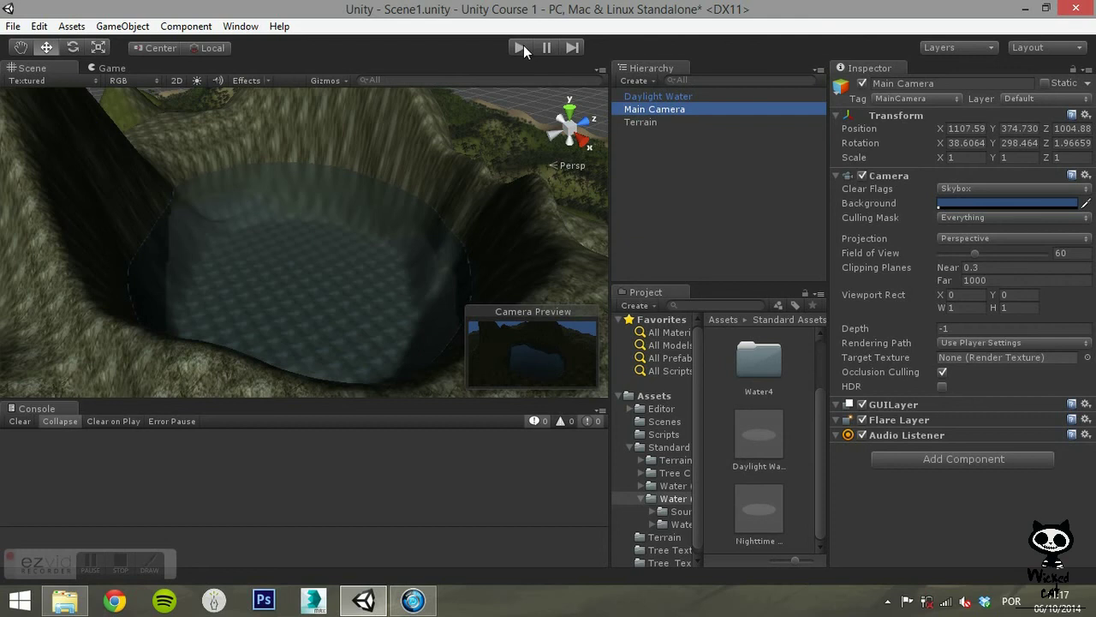